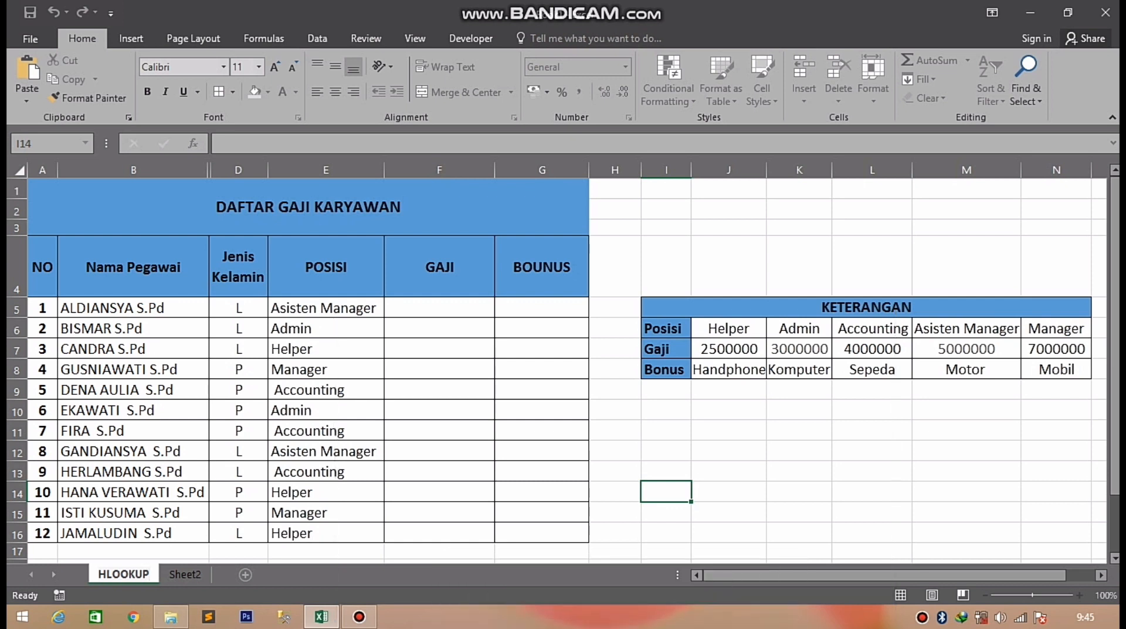
- Examine the column headings of the DAFTAR GAJI KARYAWAN table and the Posisi, Gaji and Bonus rows of the KETERANGAN table
click(133, 267)
click(239, 267)
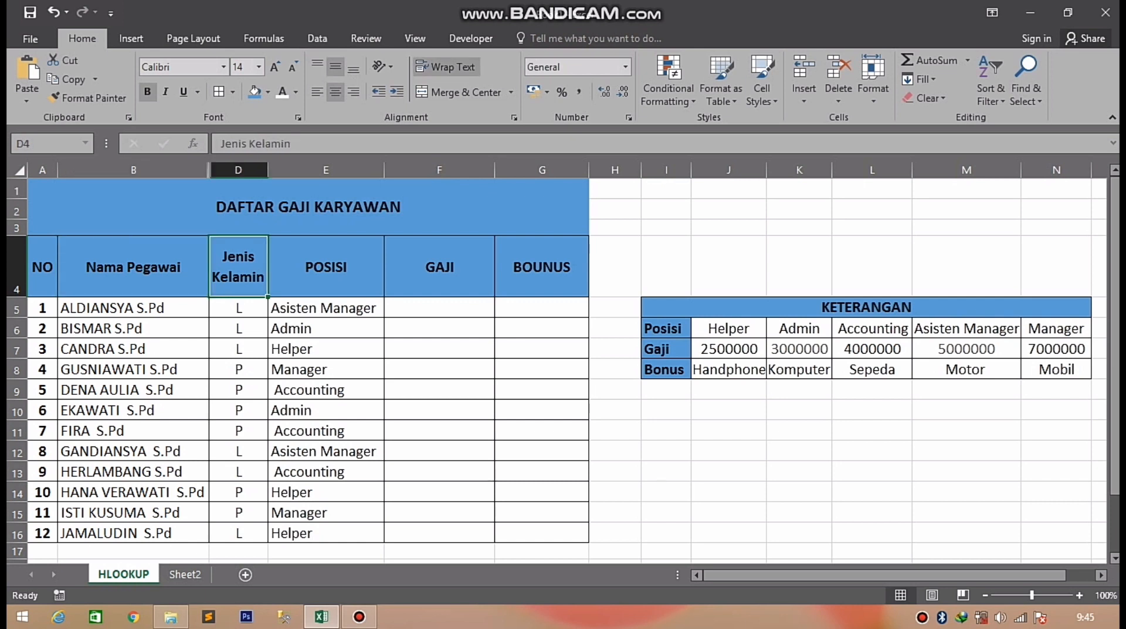
click(326, 267)
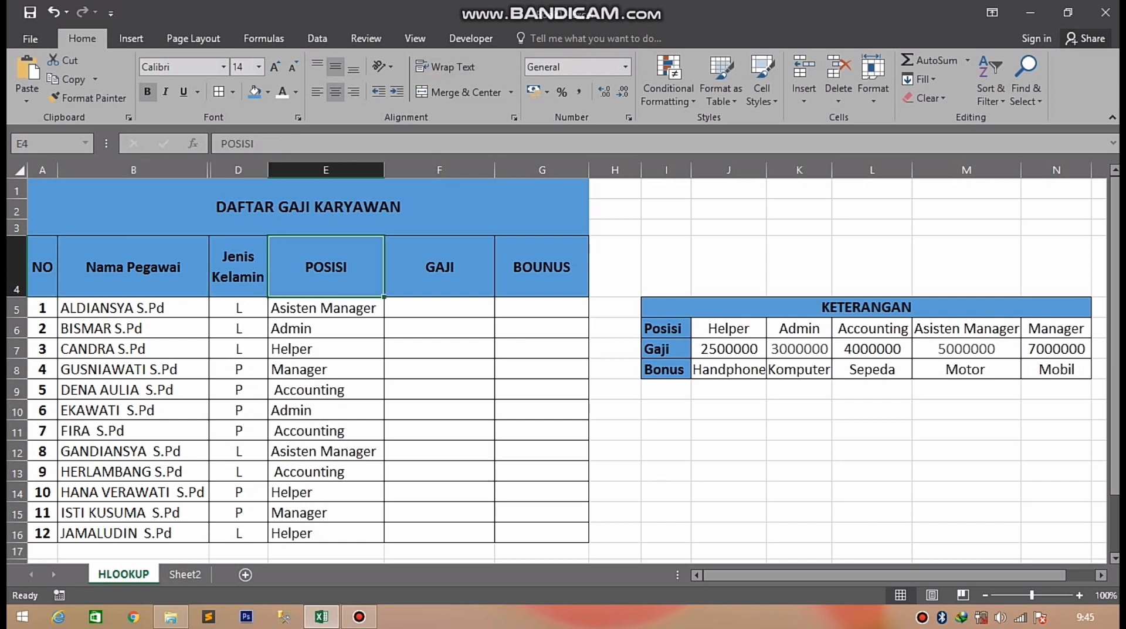
click(439, 267)
click(542, 267)
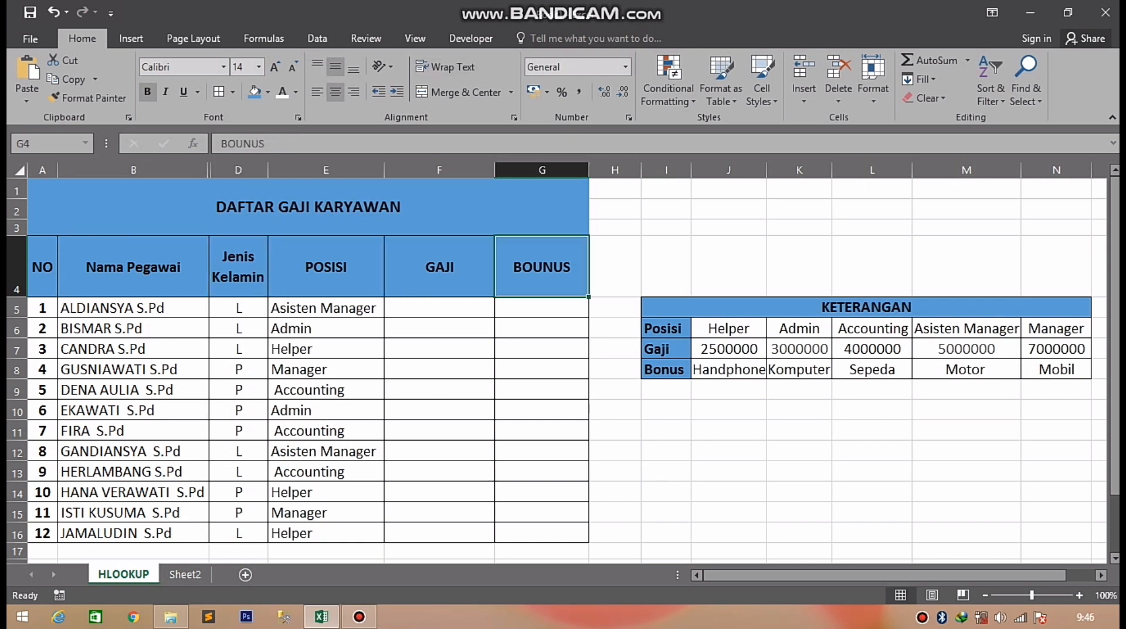
click(440, 266)
click(542, 267)
click(439, 267)
click(542, 266)
click(440, 267)
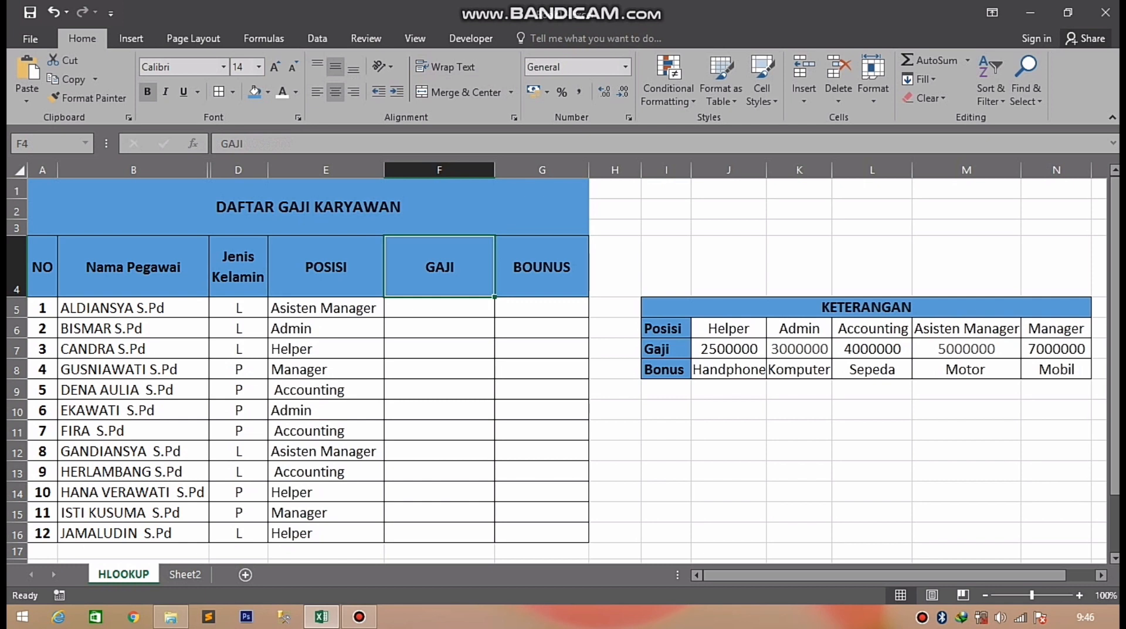
click(666, 329)
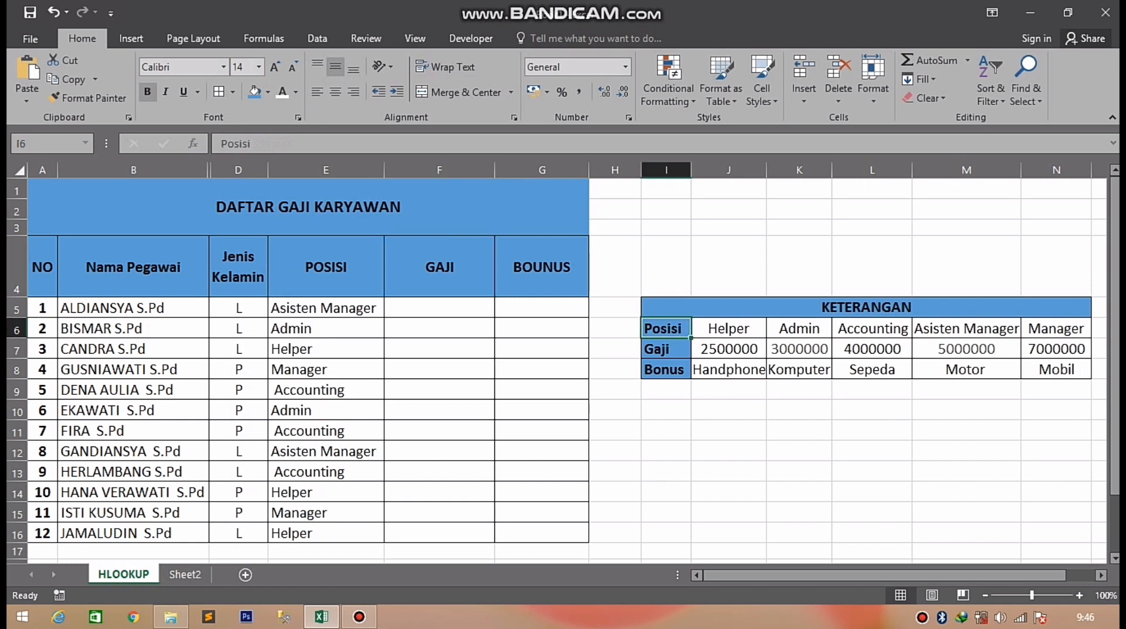
click(866, 307)
click(667, 329)
click(666, 349)
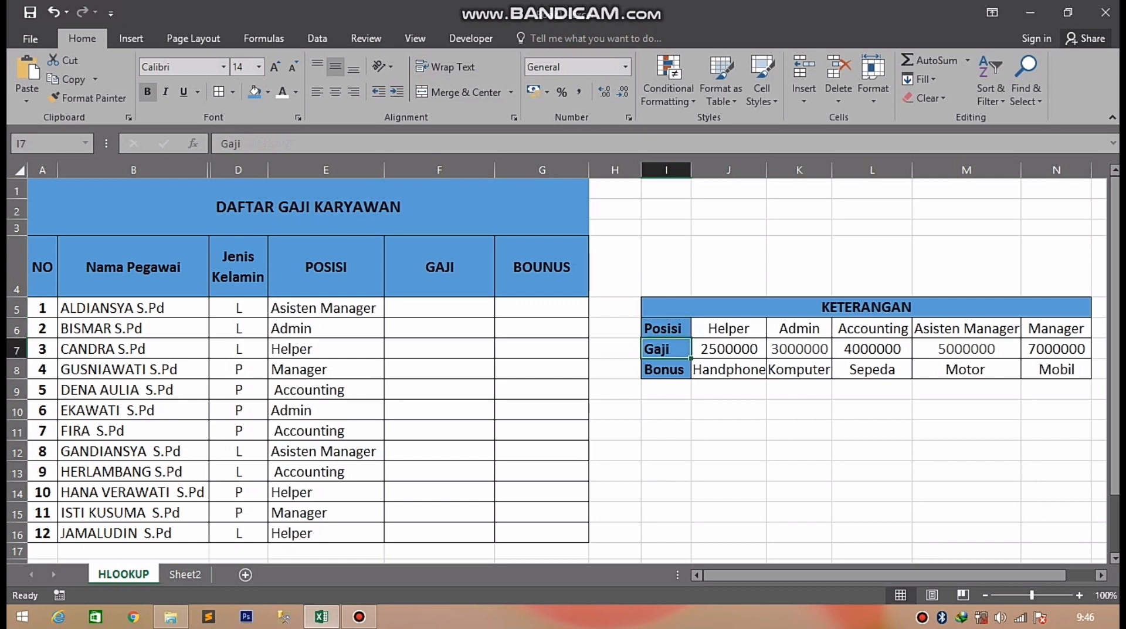
click(666, 370)
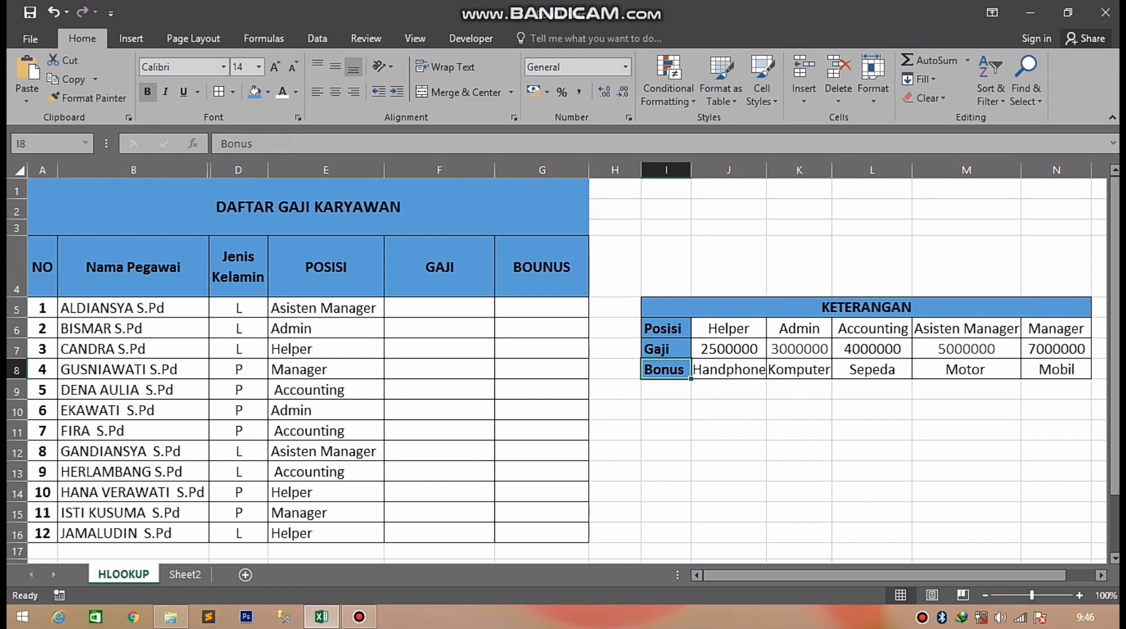
- Start an HLOOKUP formula in F5 under GAJI, using the position in E5 as the lookup value
click(439, 308)
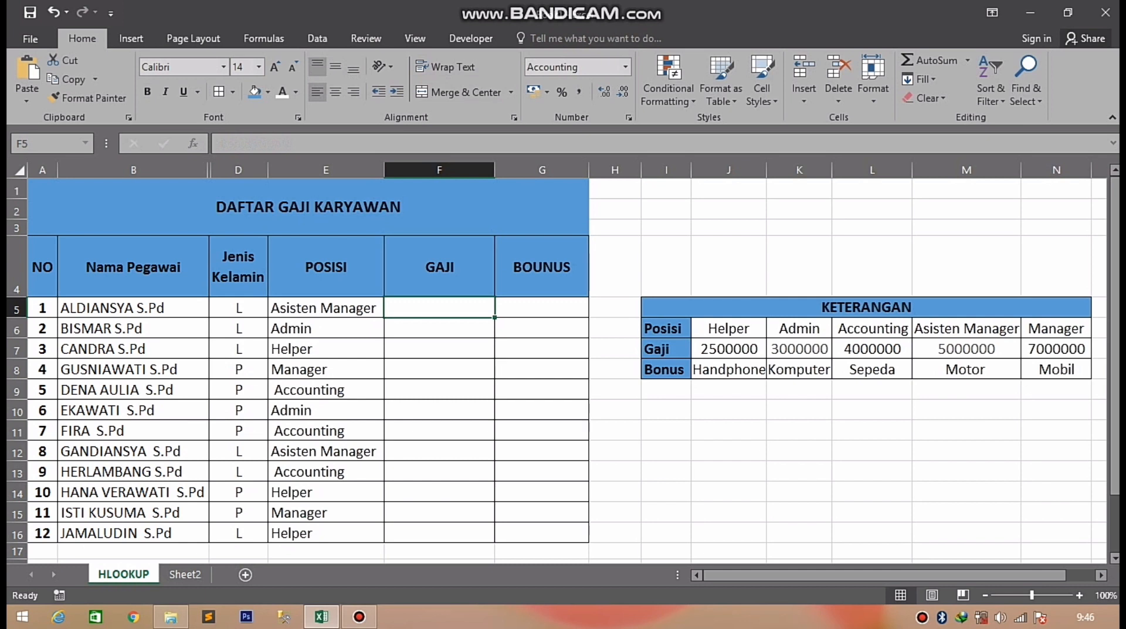
text(=)
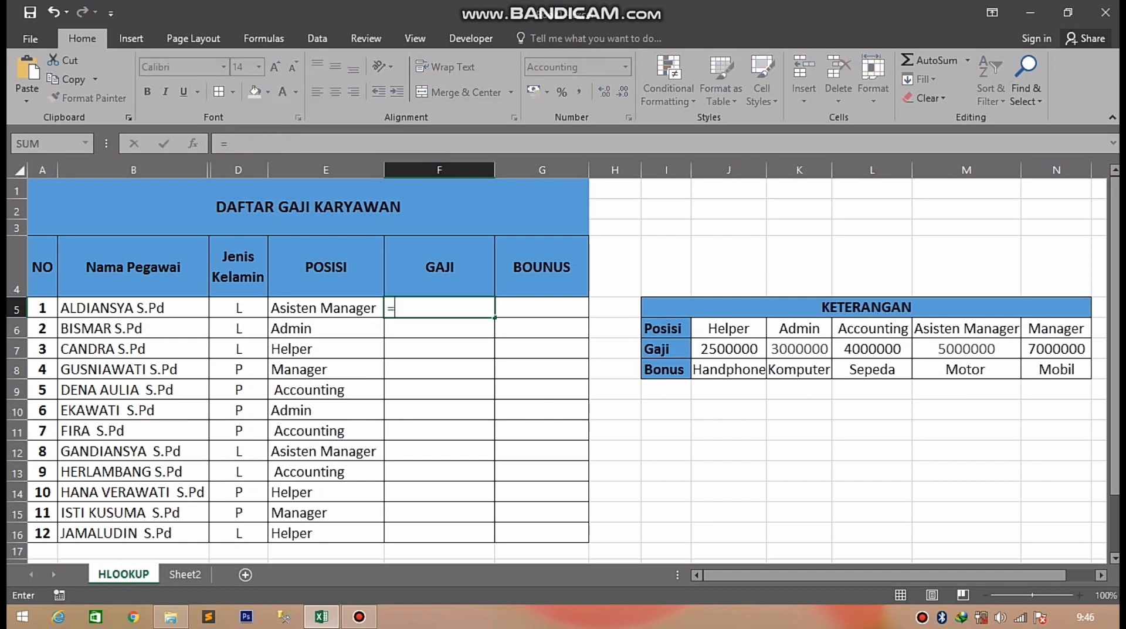
text(hlook)
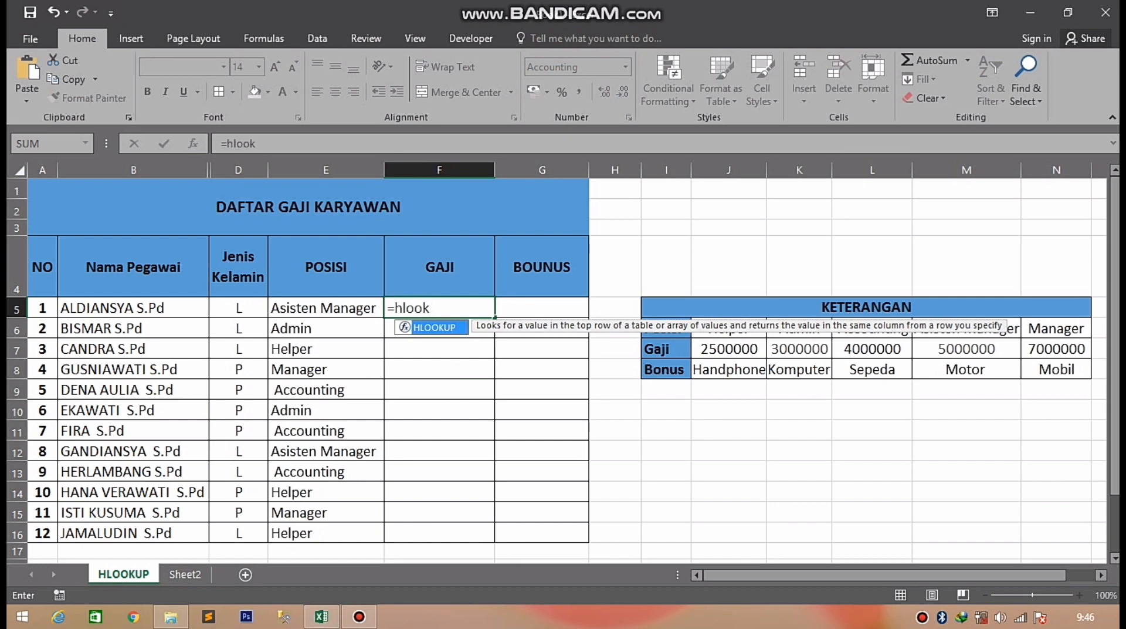
key(Tab)
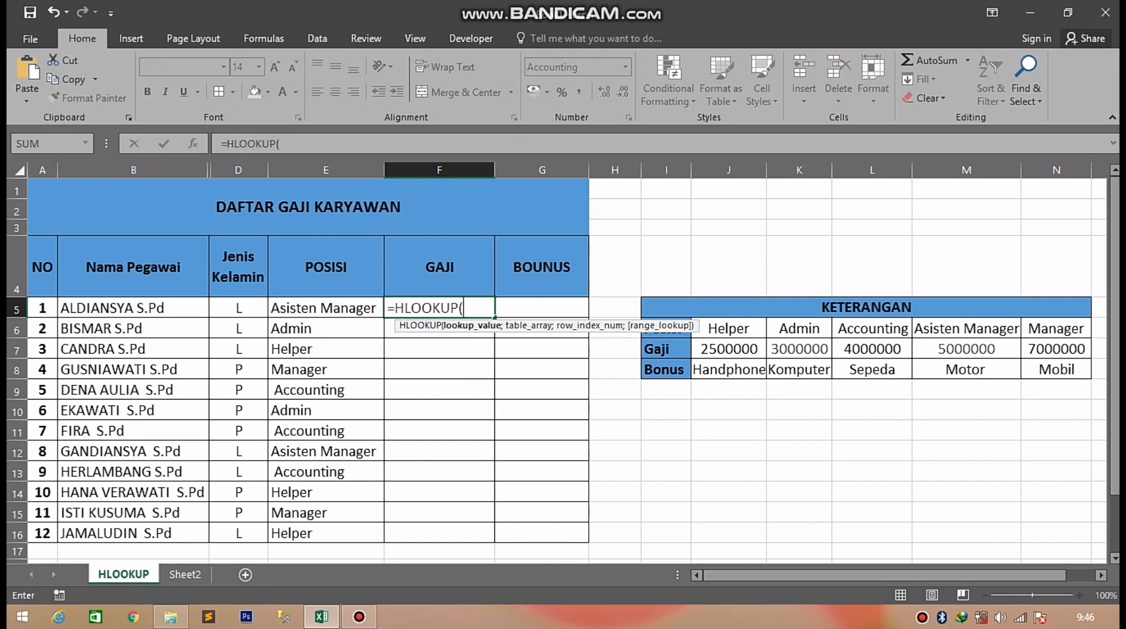
key(Left)
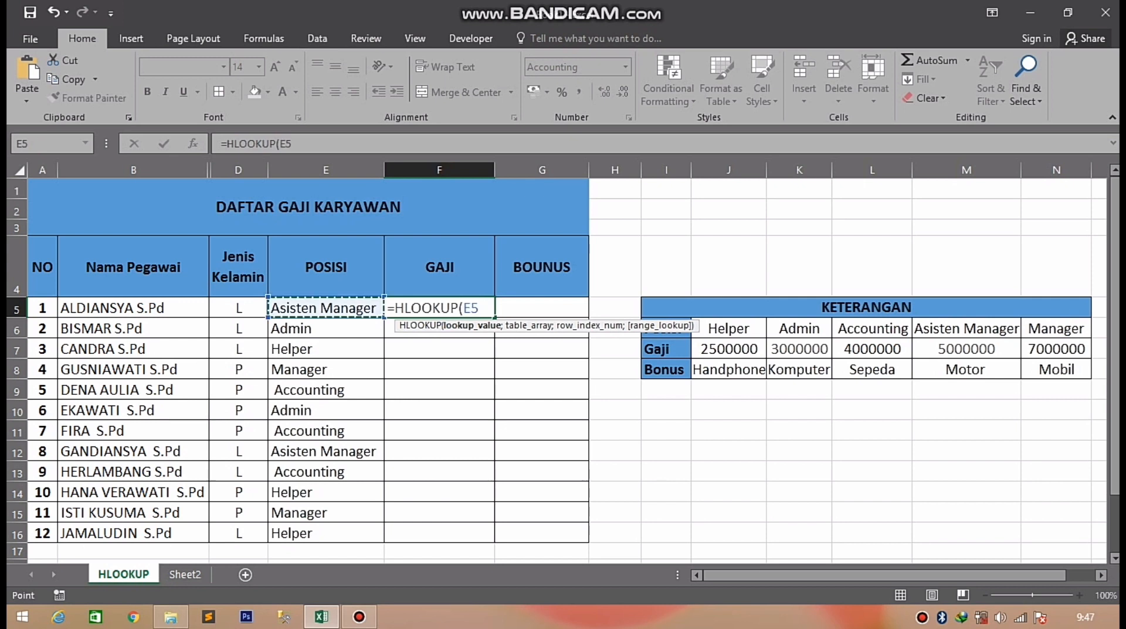
text(;)
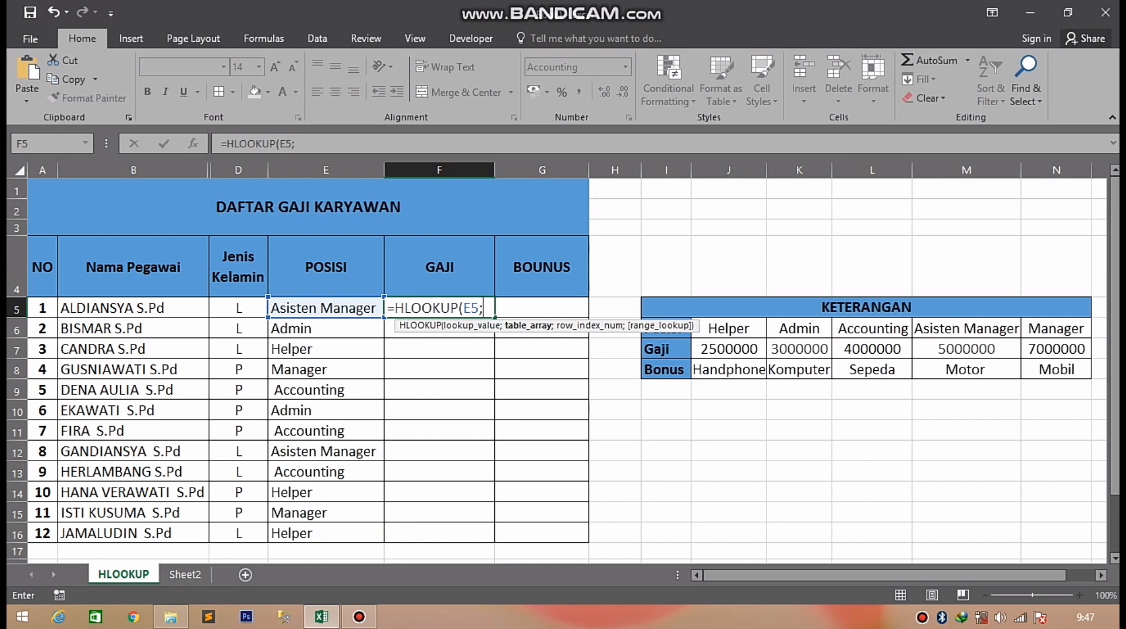
- Set the formula's table array to J6:N8 in the KETERANGAN table and make it absolute as $J$6:$N$8
drag(727, 329, 1090, 378)
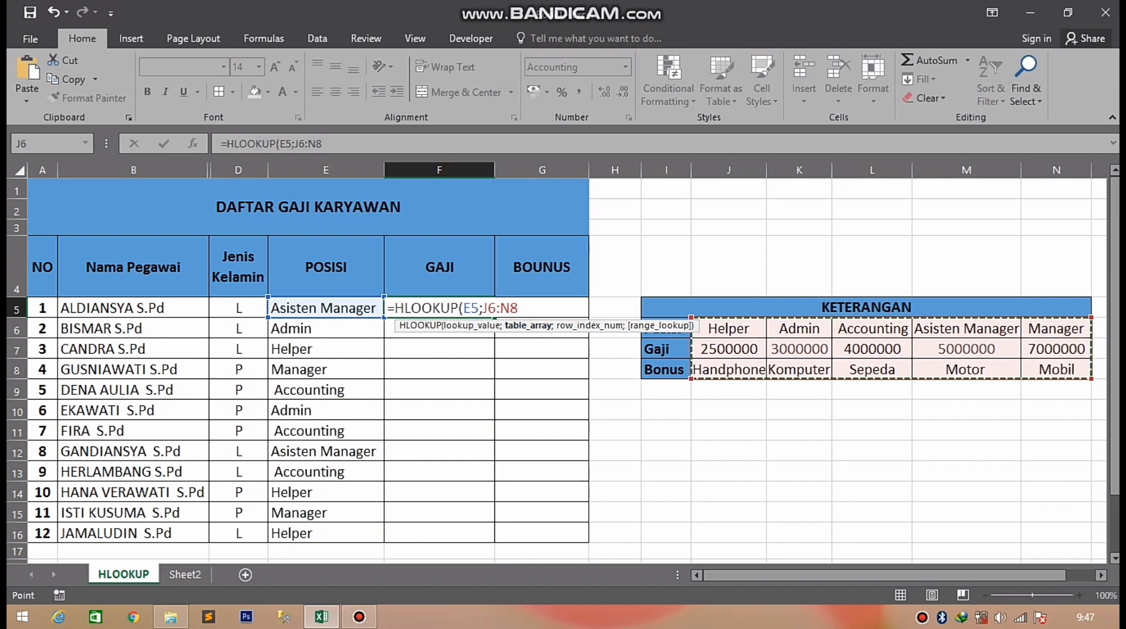
key(F2)
key(shift+Left)
key(shift+Left)
key(shift+Left)
key(shift+Left)
key(shift+Left)
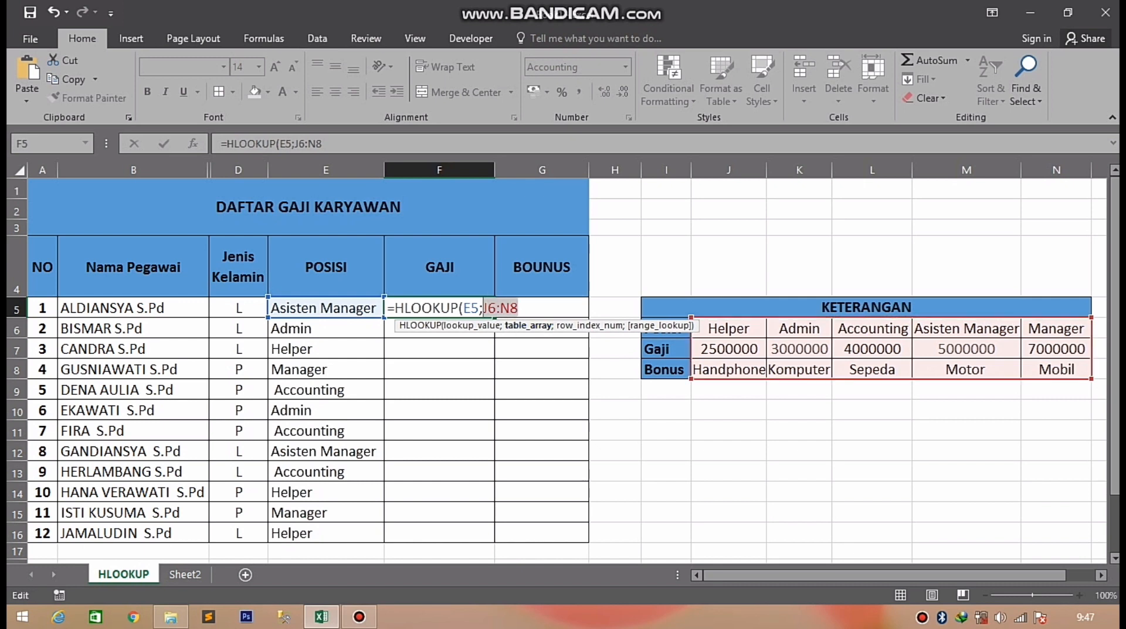
key(F4)
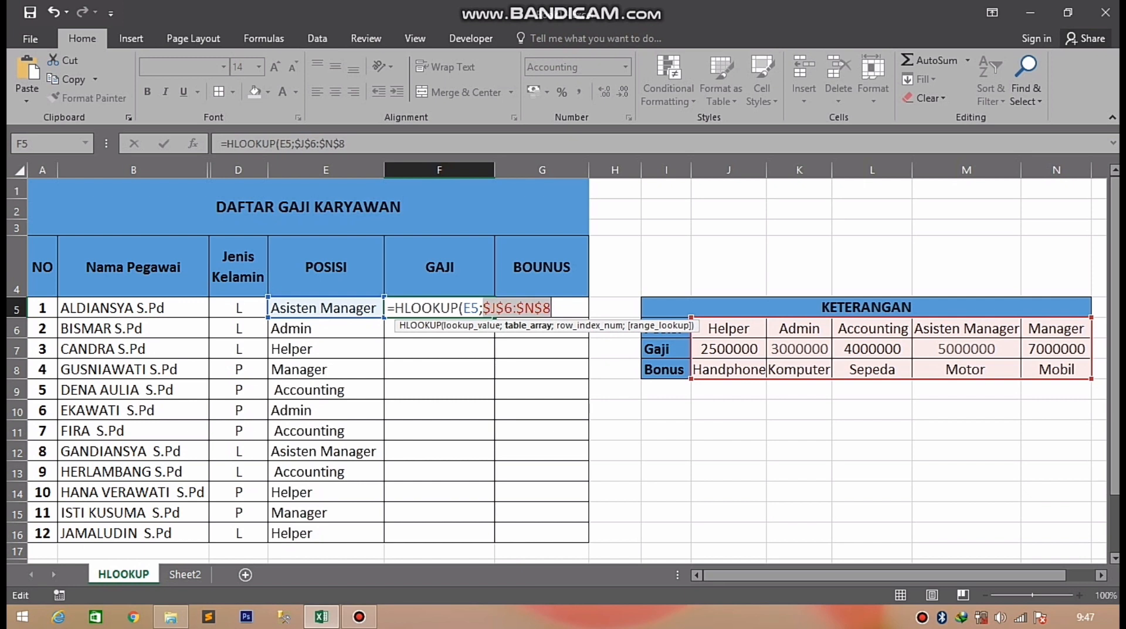
- Complete the GAJI formula with row index 2 and exact match FALSE, giving =HLOOKUP(E5;$J$6:$N$8;2;FALSE)
text(;)
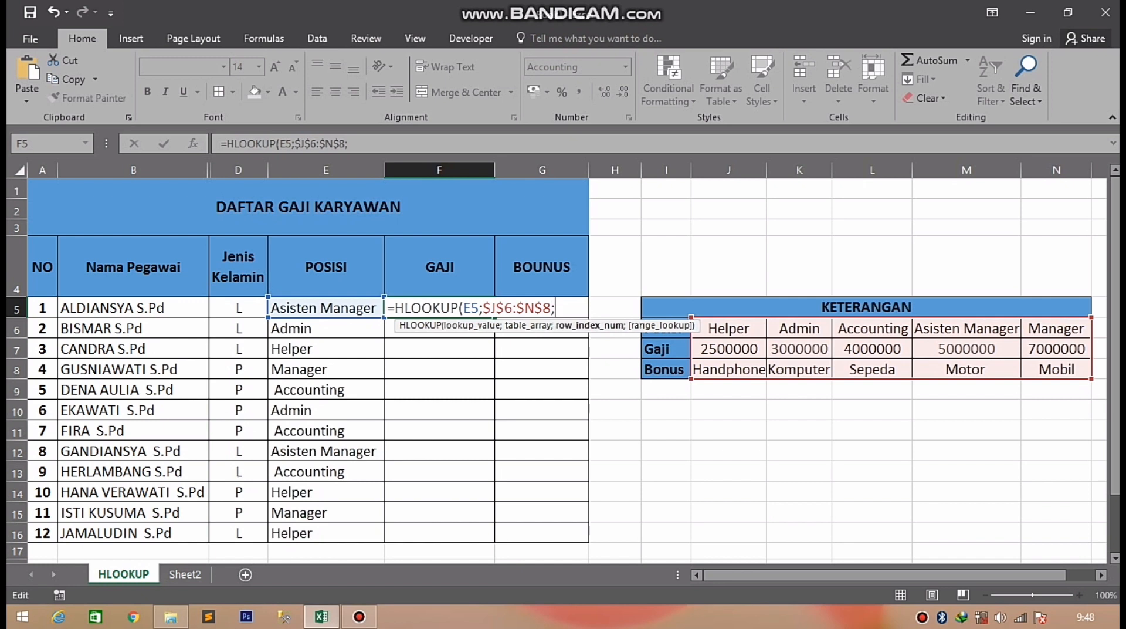
text(2)
text(;)
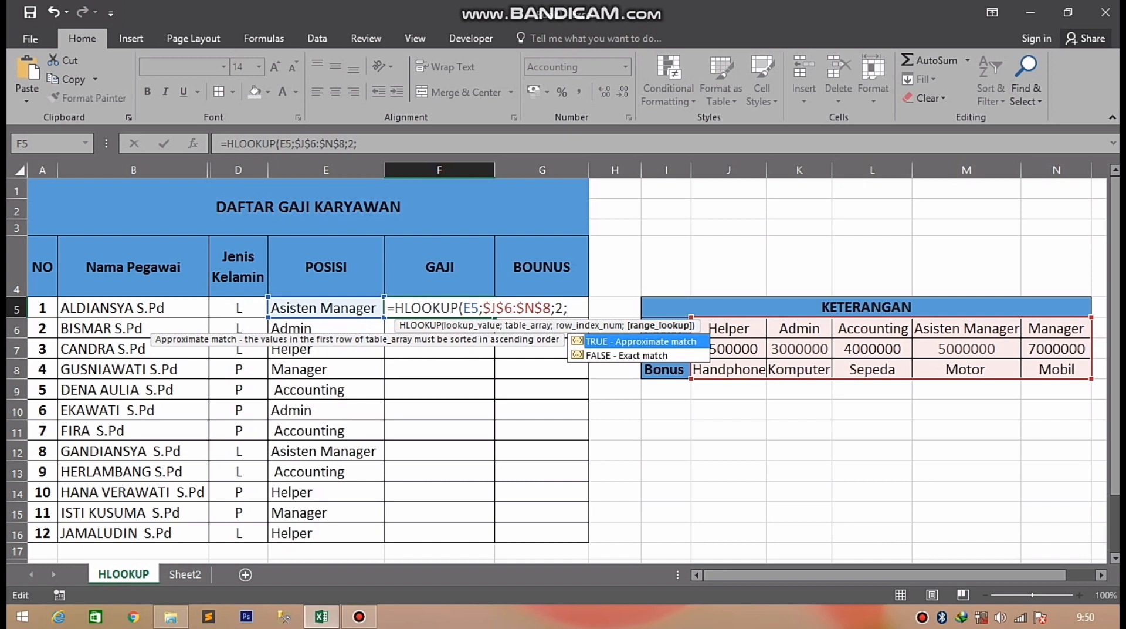
text(false))
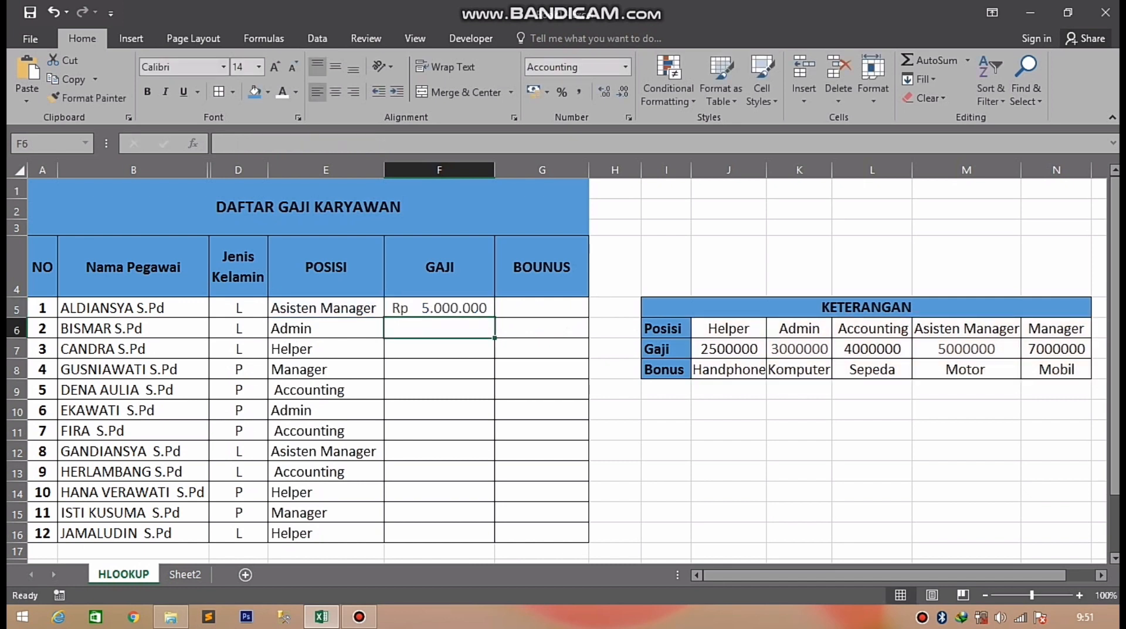
- Fill the GAJI formula from F5 down through F16 and check the copied formula in F6
click(439, 308)
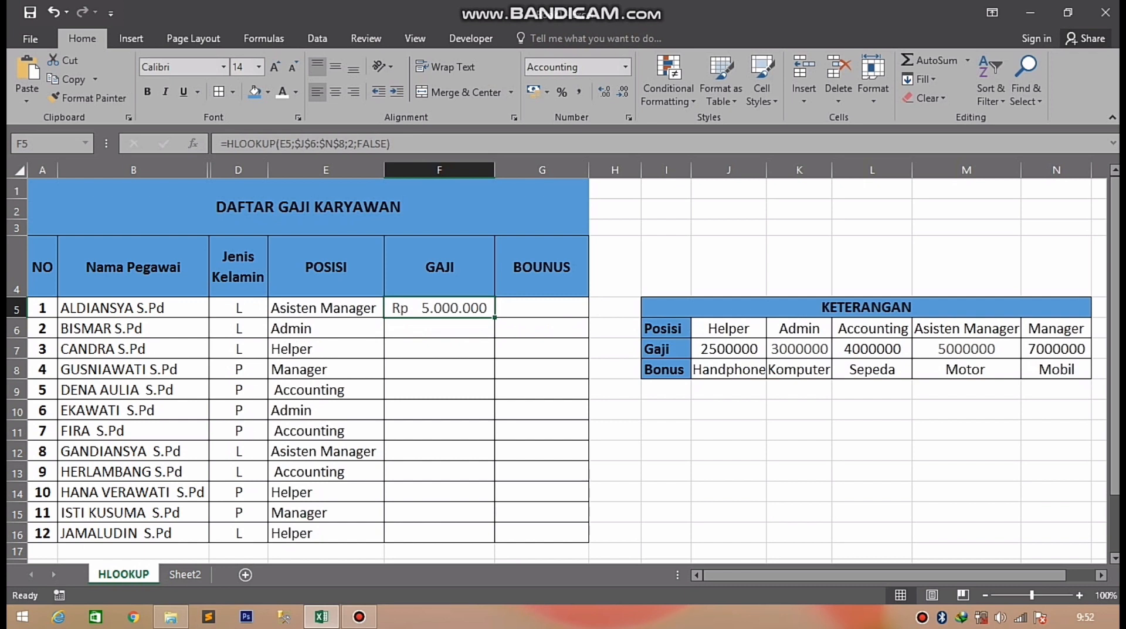
double_click(494, 317)
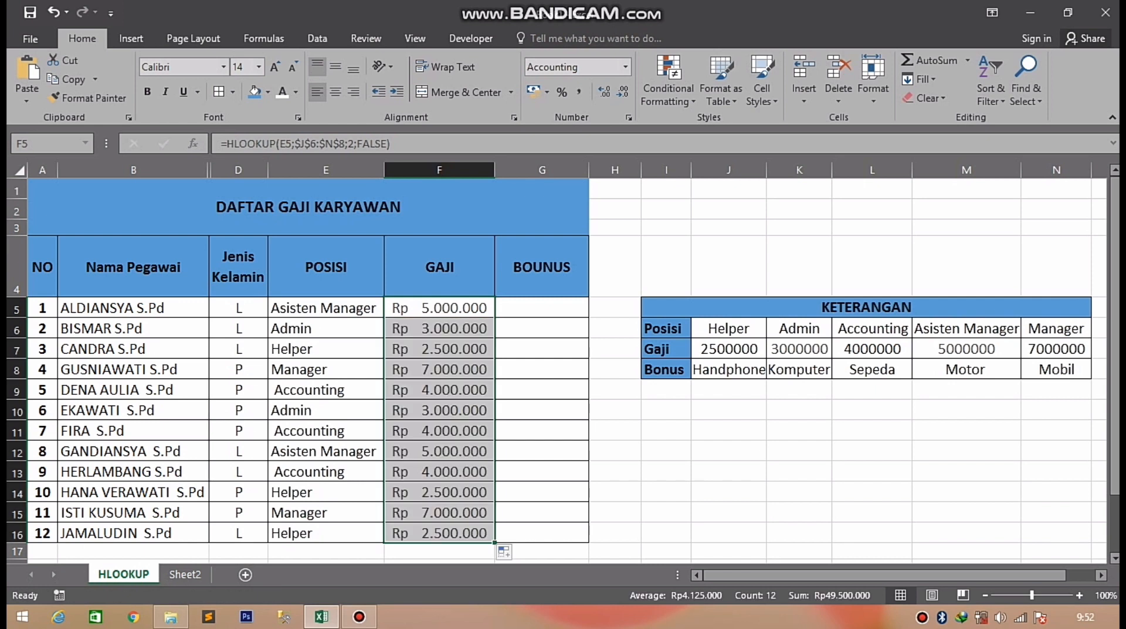
click(439, 308)
click(439, 328)
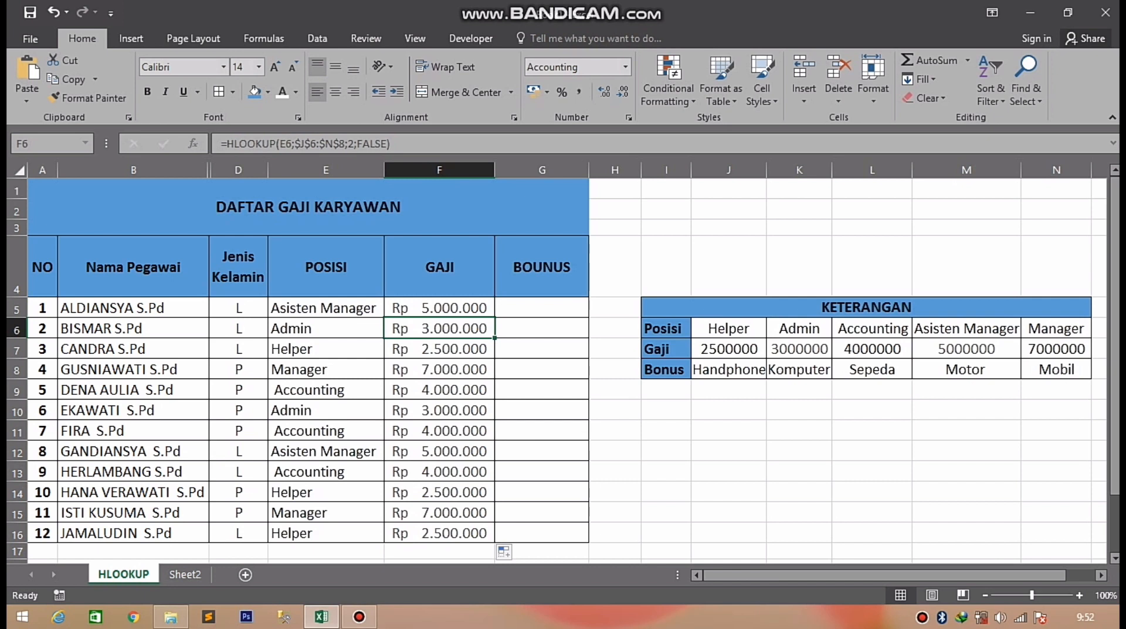
- Start an HLOOKUP formula in G5 under BOUNUS, with E5 as the lookup value
double_click(542, 308)
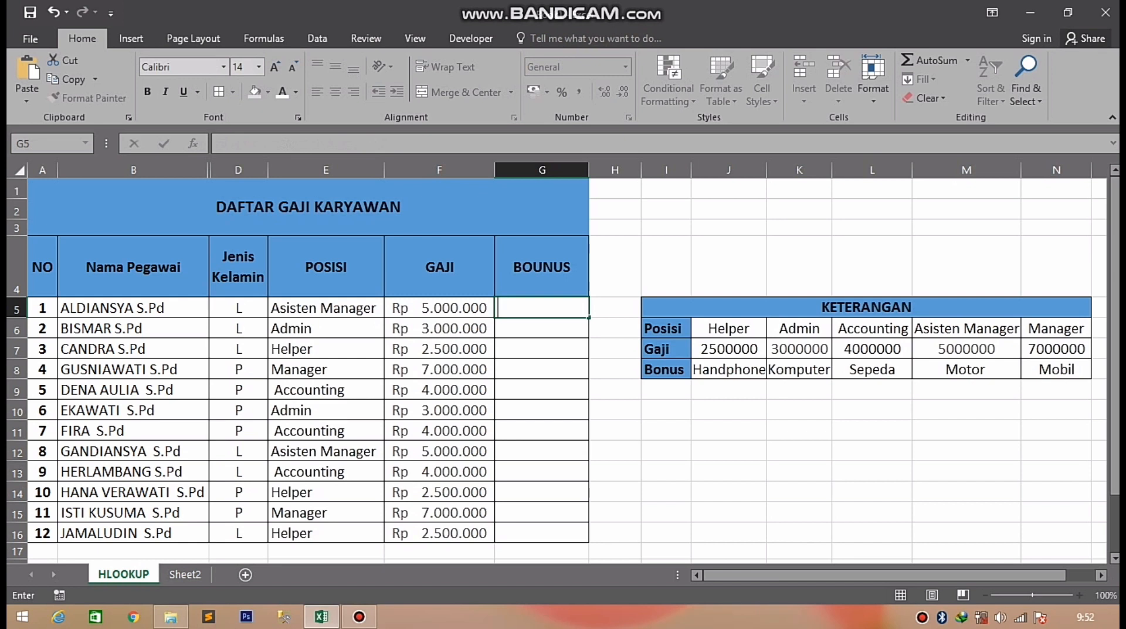
text(=)
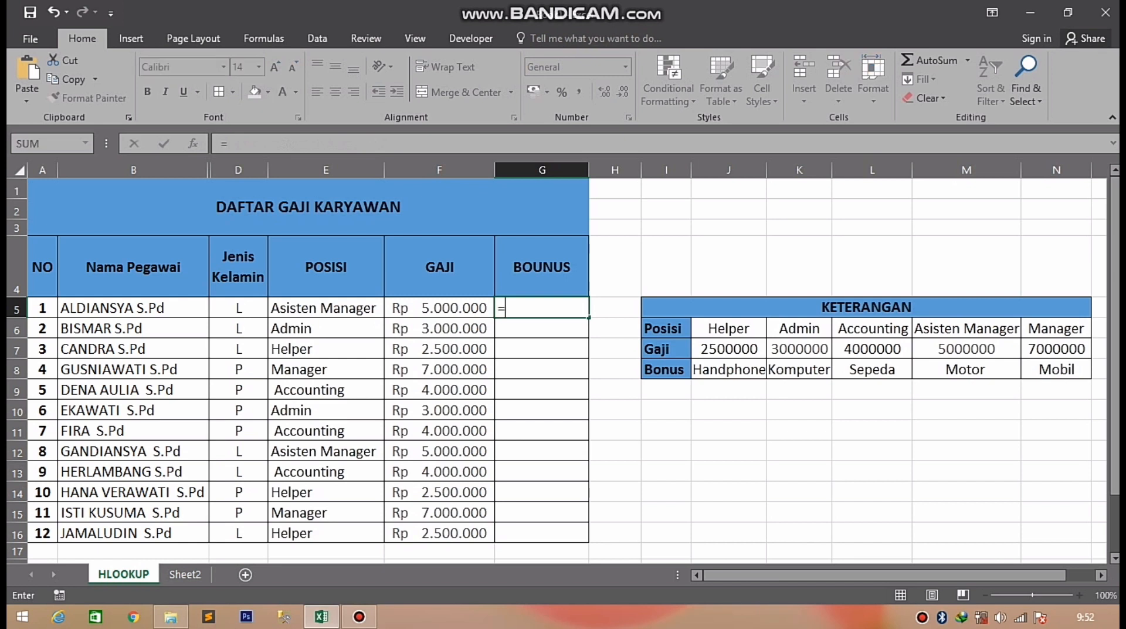
text(v)
key(BackSpace)
text(hlo)
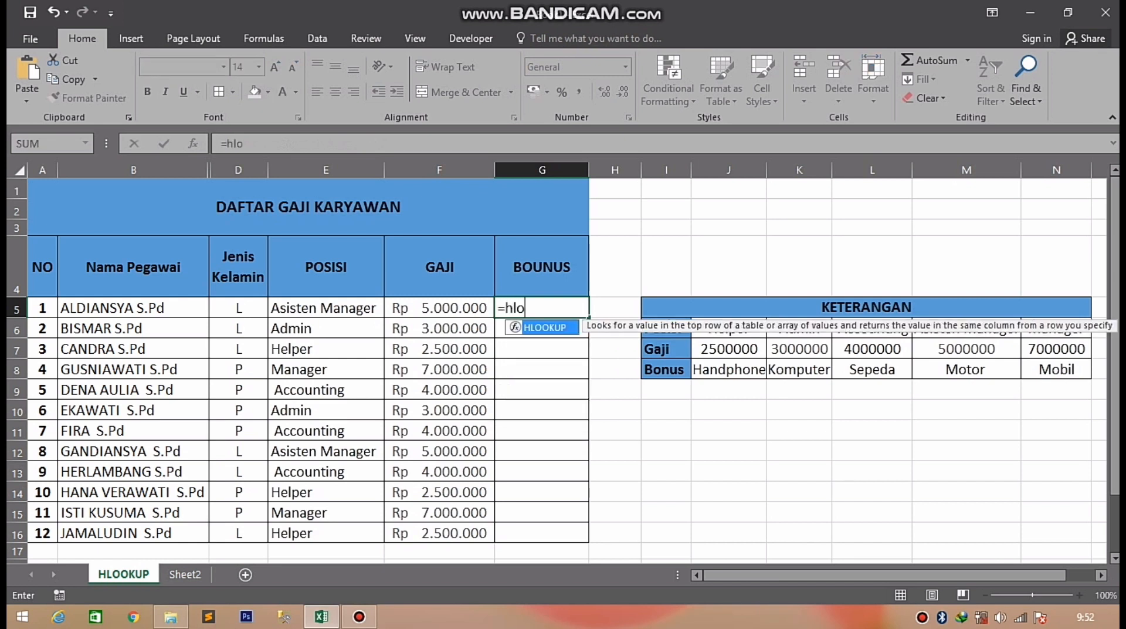
key(Tab)
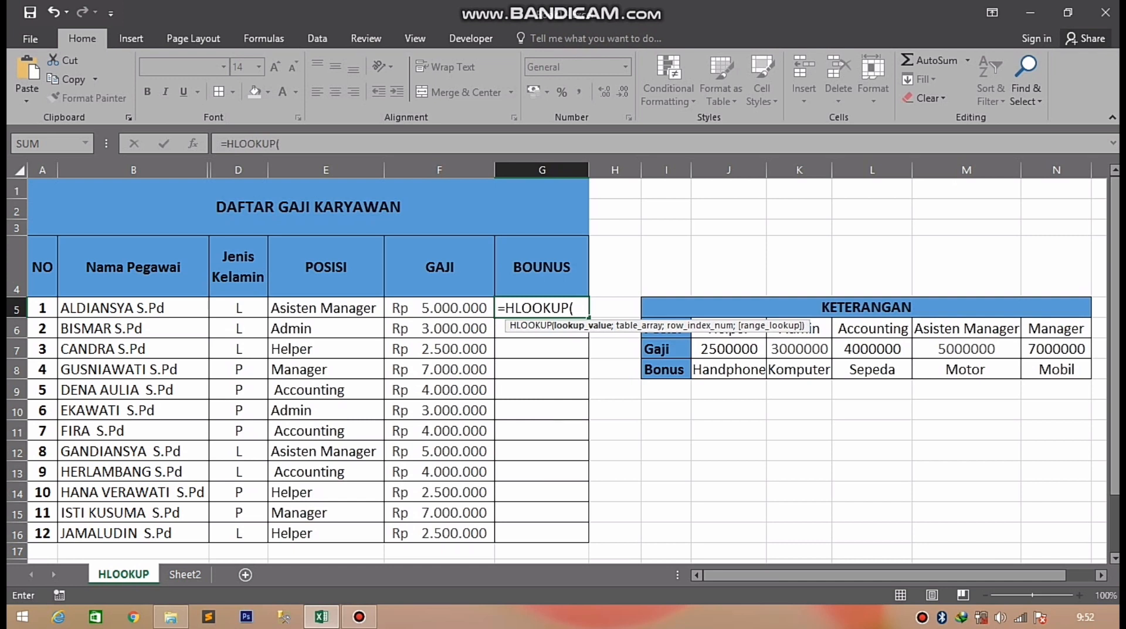
click(325, 308)
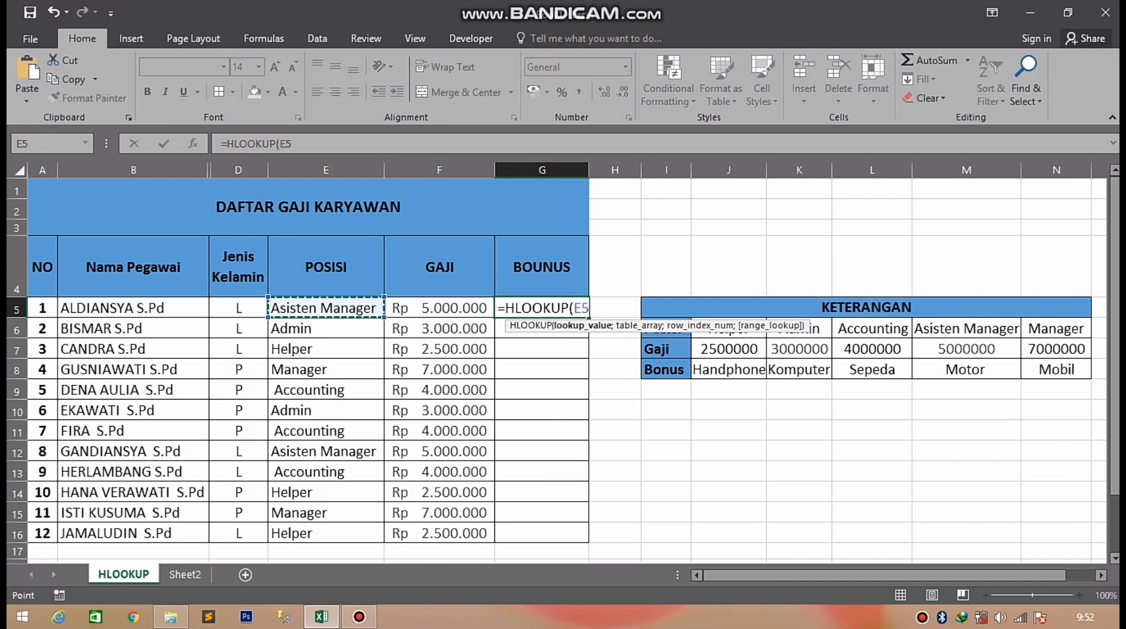
text(;)
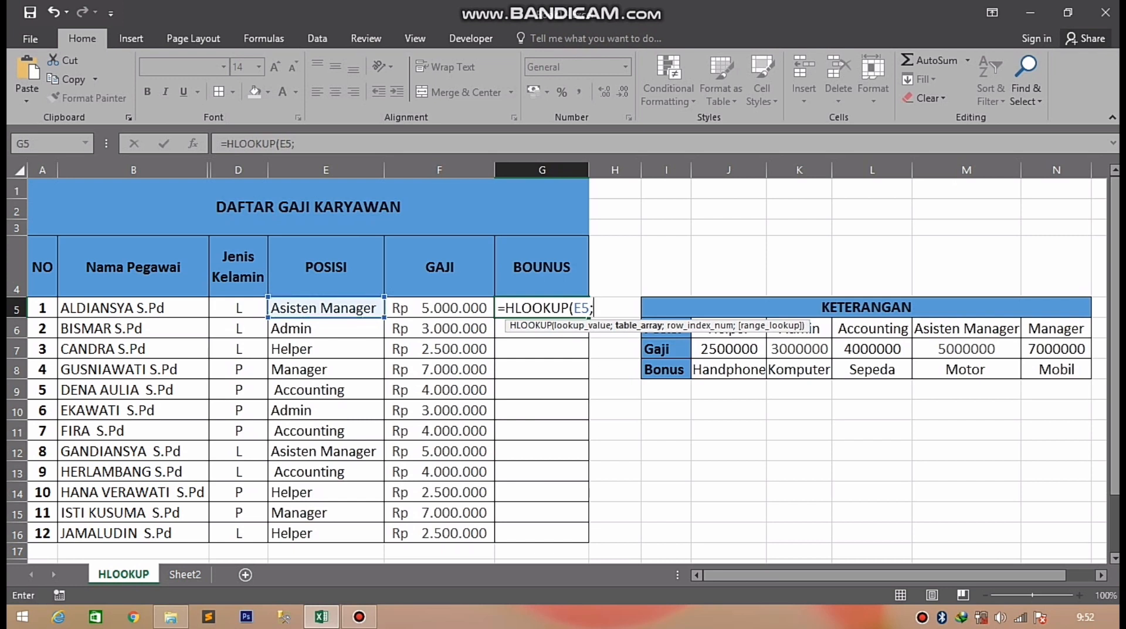
- Use the KETERANGAN range J6:N8 as the BOUNUS formula's table array, locked as $J$6:$N$8
drag(729, 329, 1056, 370)
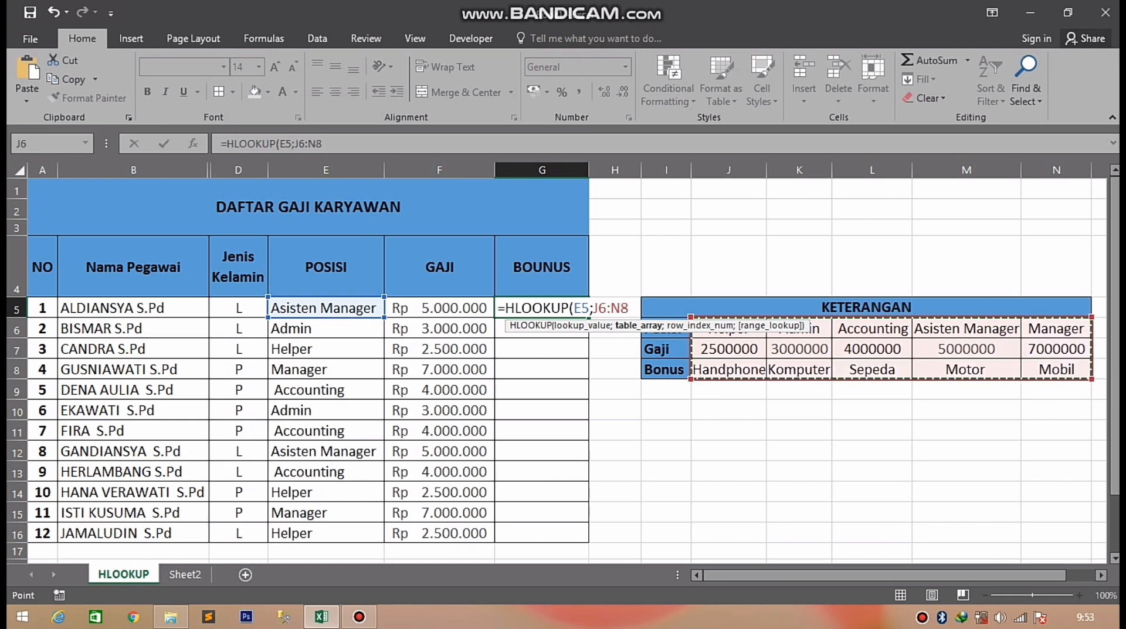
drag(629, 308, 594, 307)
key(F4)
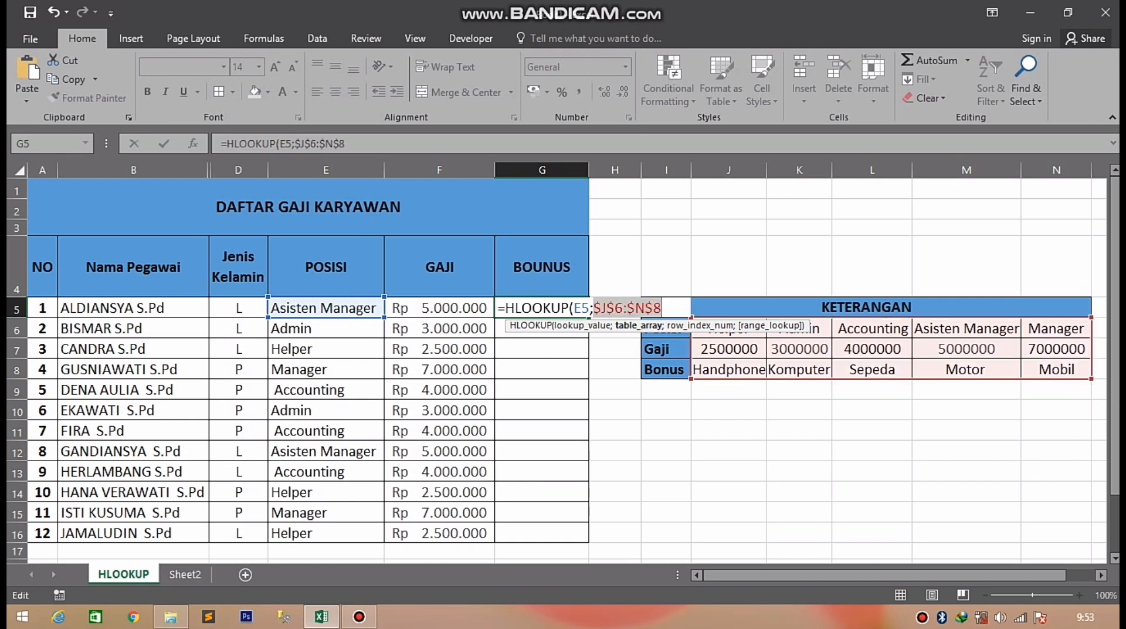
key(Right)
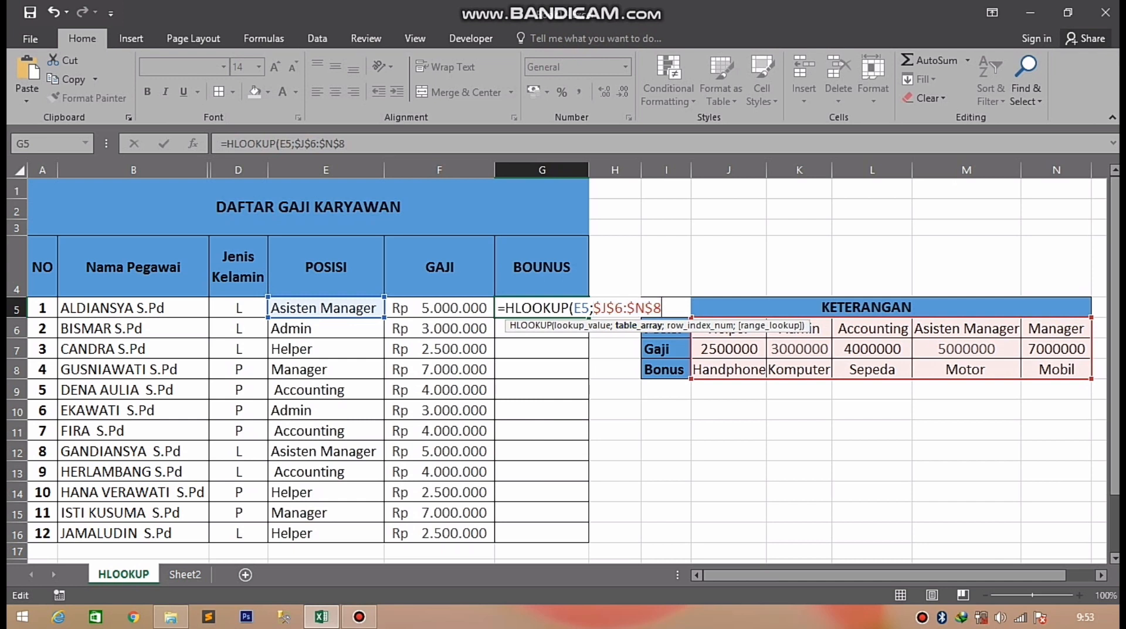
- Finish the G5 formula with row index 3 and exact match FALSE, and fill it down through G16
text(;)
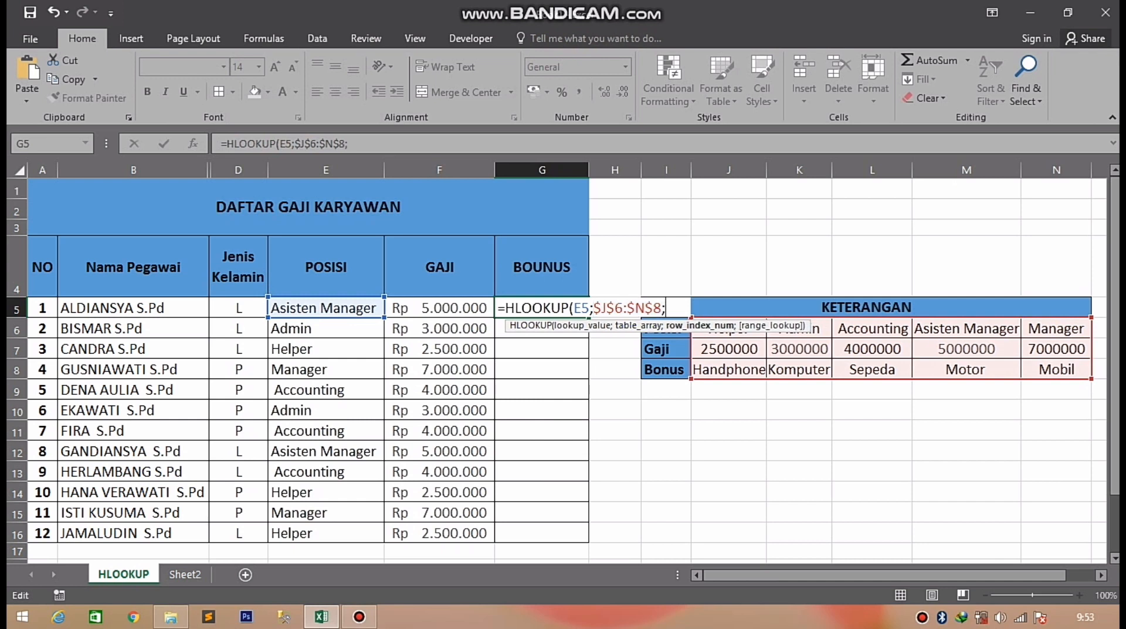
text(3)
text(;)
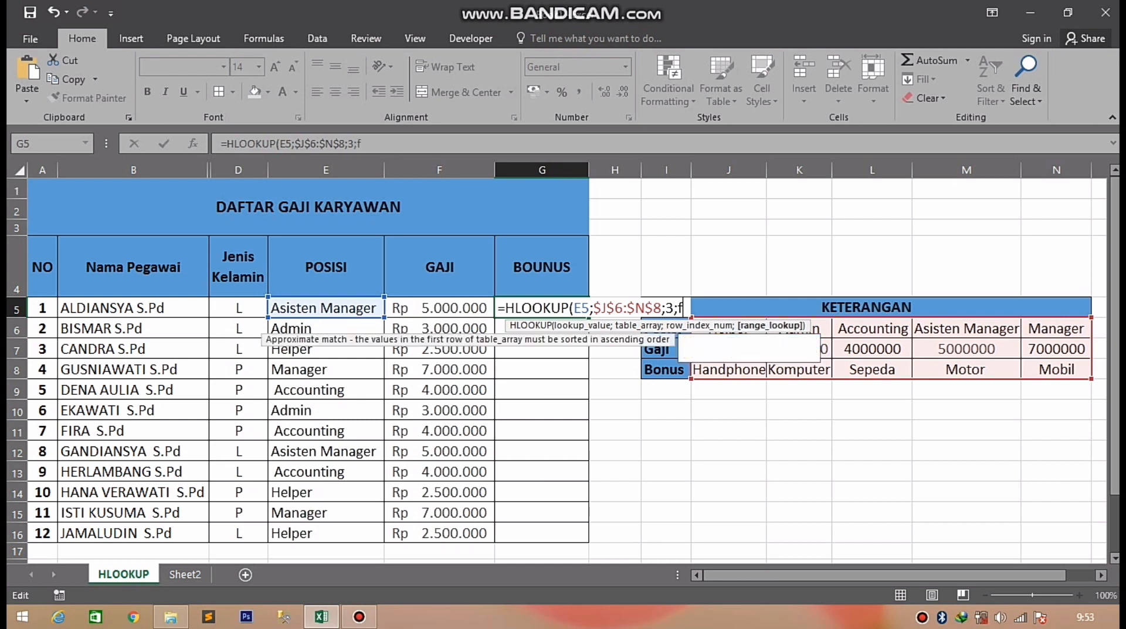
text(false)
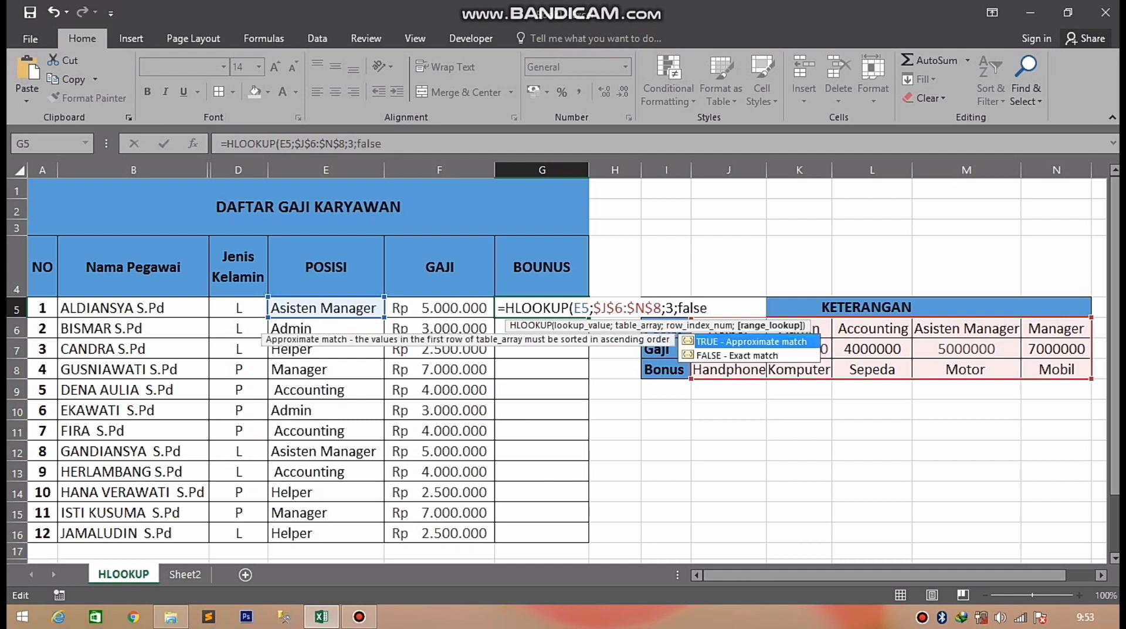
text())
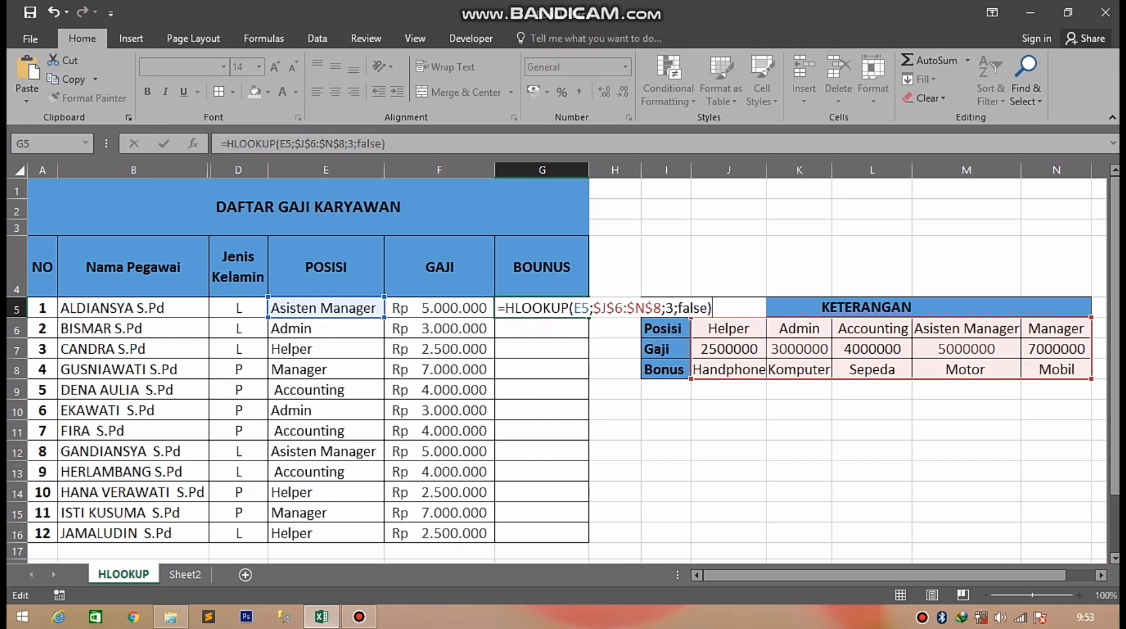
key(Return)
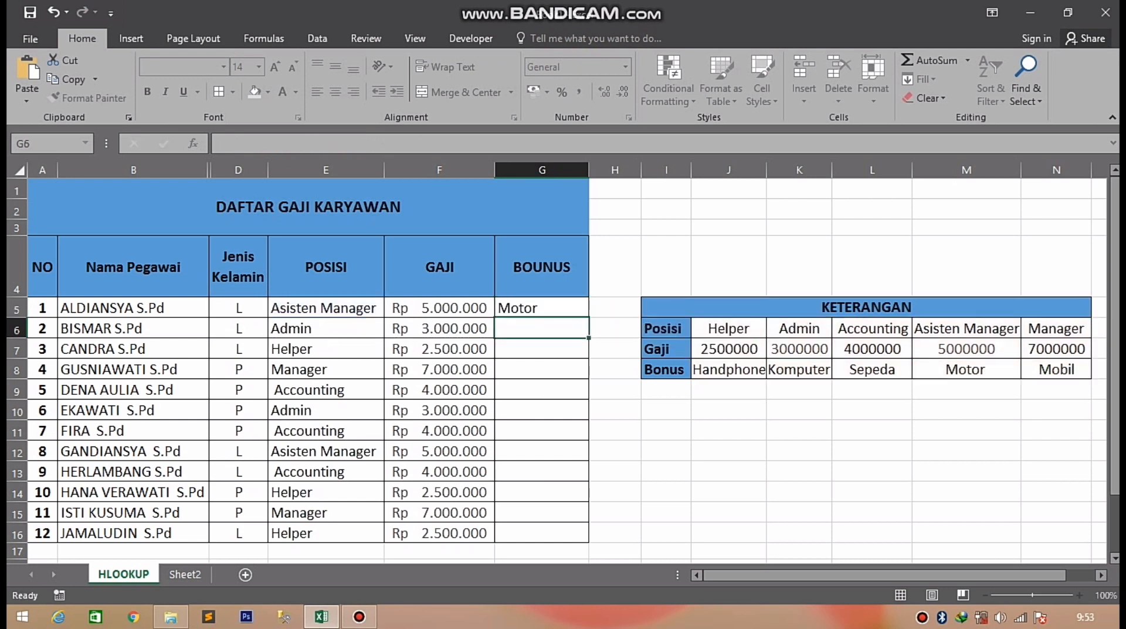
click(542, 308)
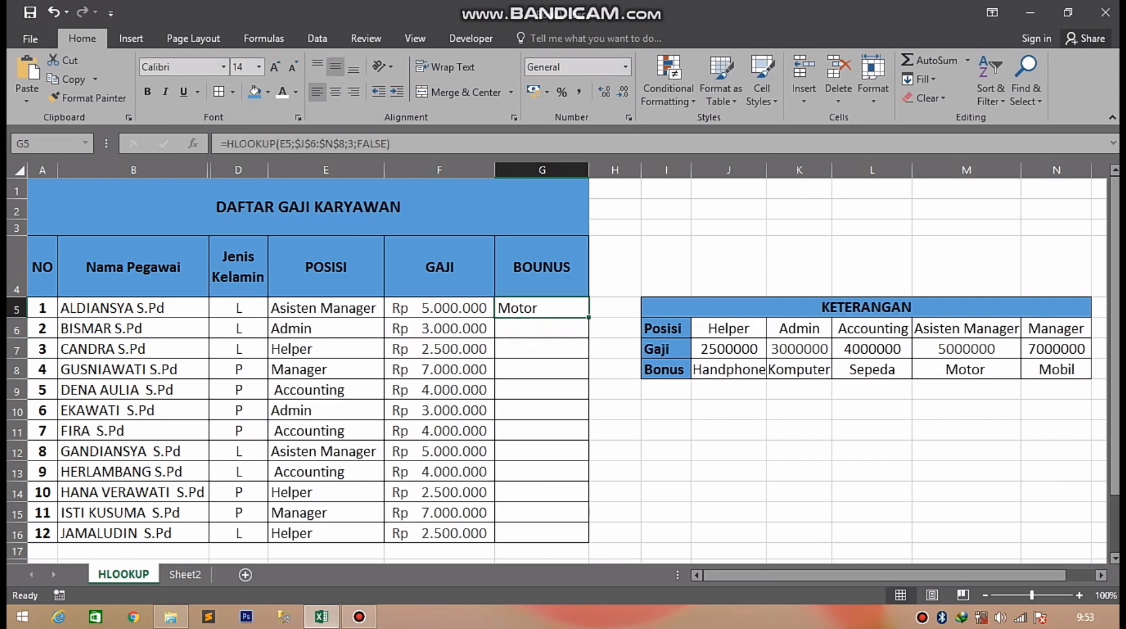
double_click(588, 317)
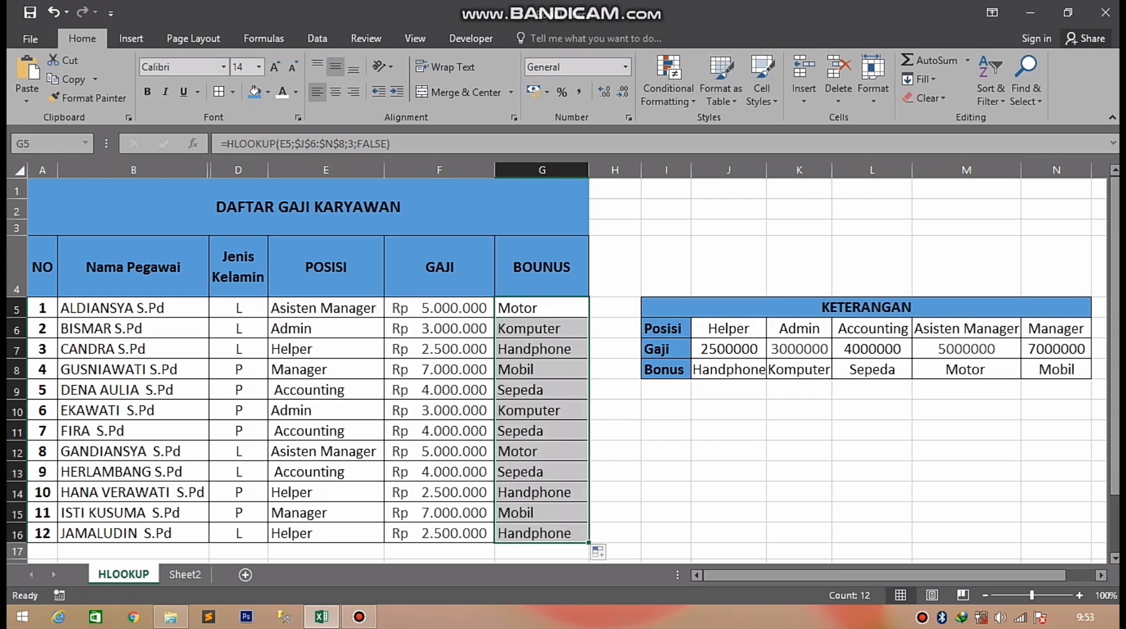